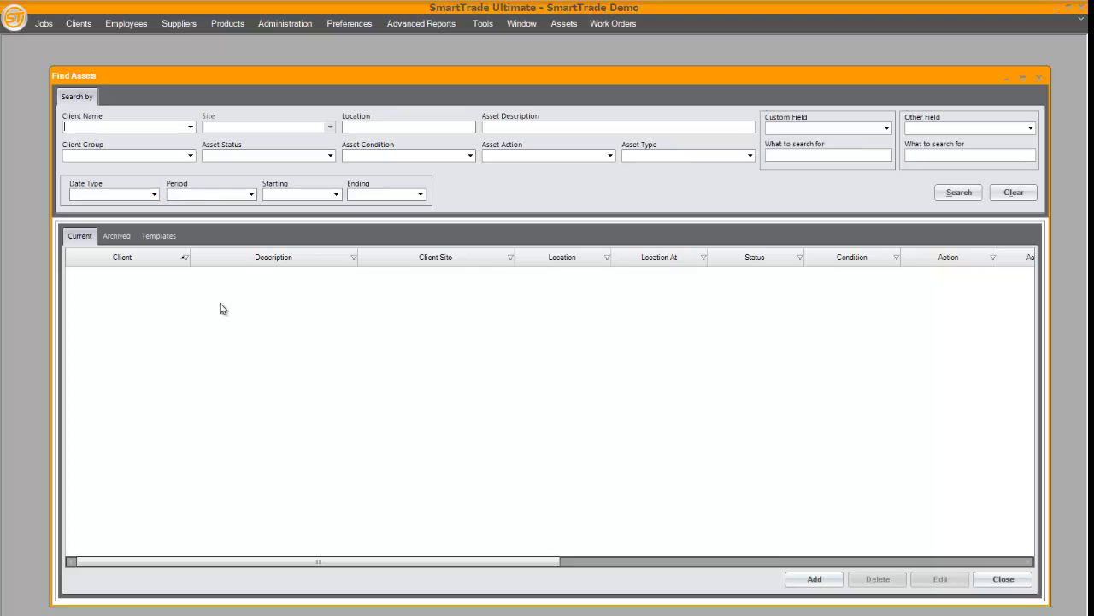
Run an unfiltered asset search to list all 119 current assets
left_click(955, 193)
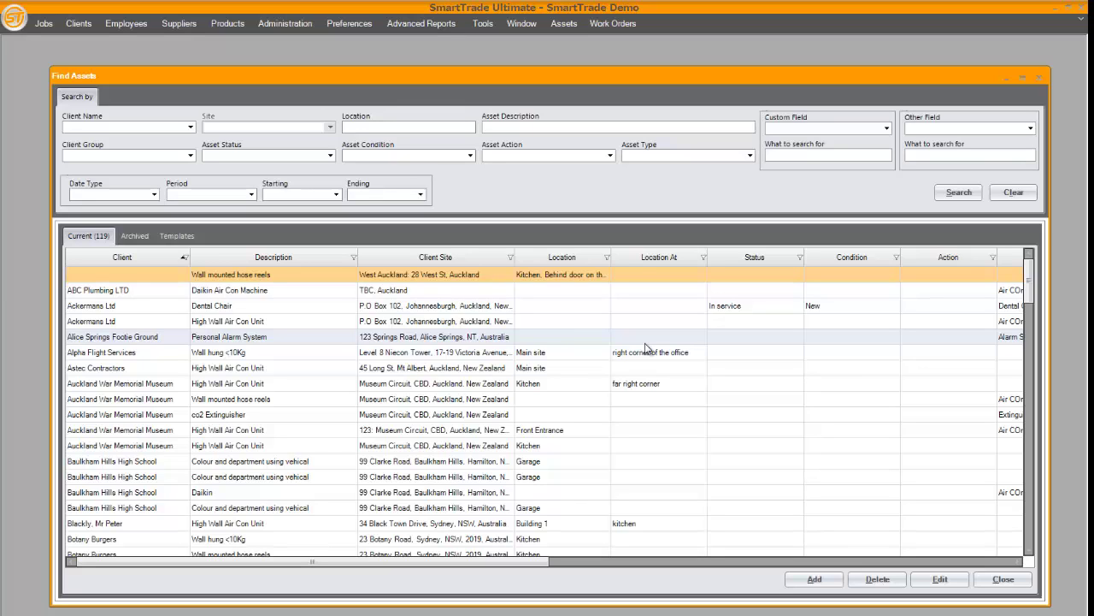
Add a new asset for Auckland War Memorial Museum at the Museum Circuit, CBD, Auckland site
left_click(815, 579)
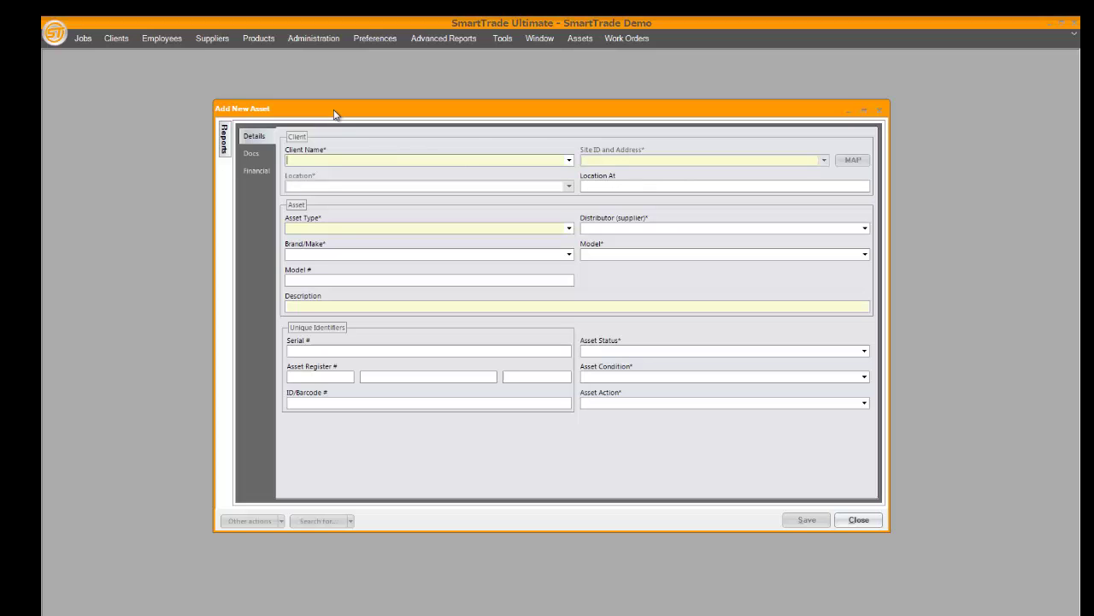
left_click(318, 160)
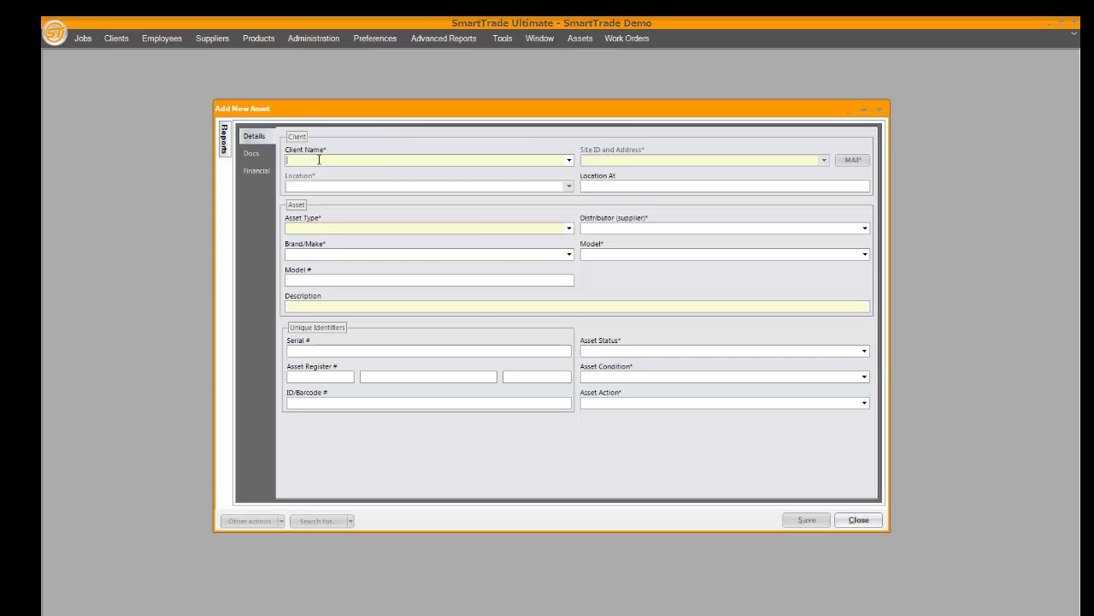
type("auck")
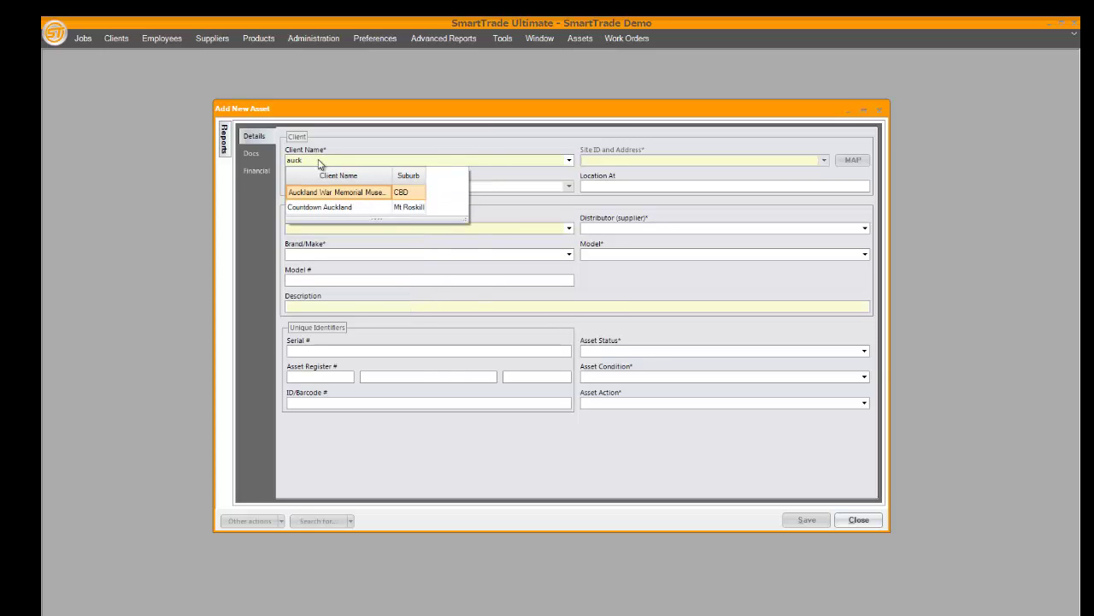
left_click(339, 192)
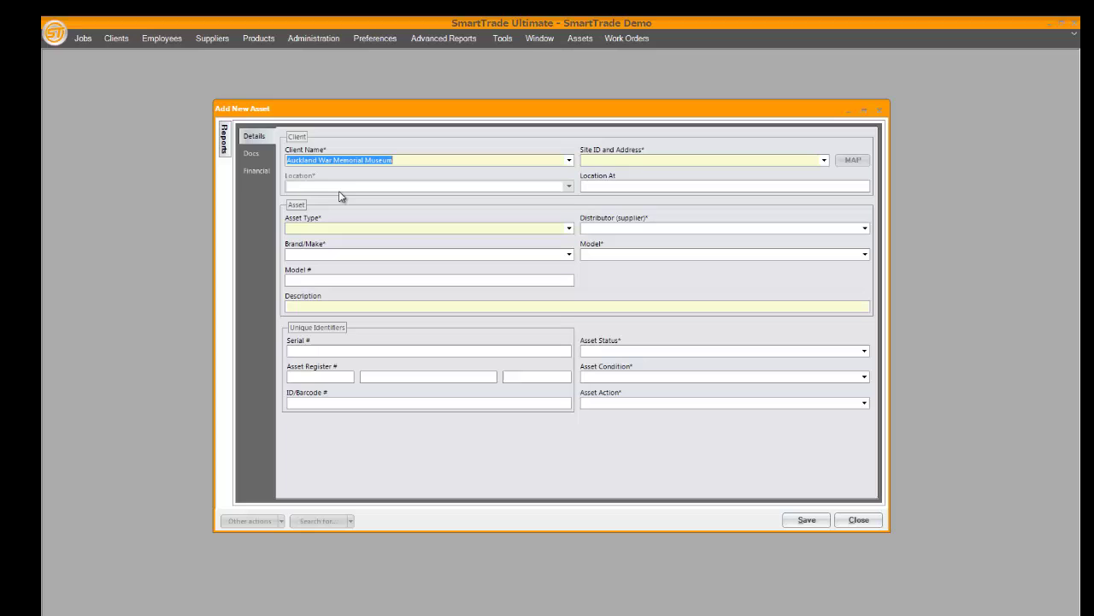
left_click(824, 161)
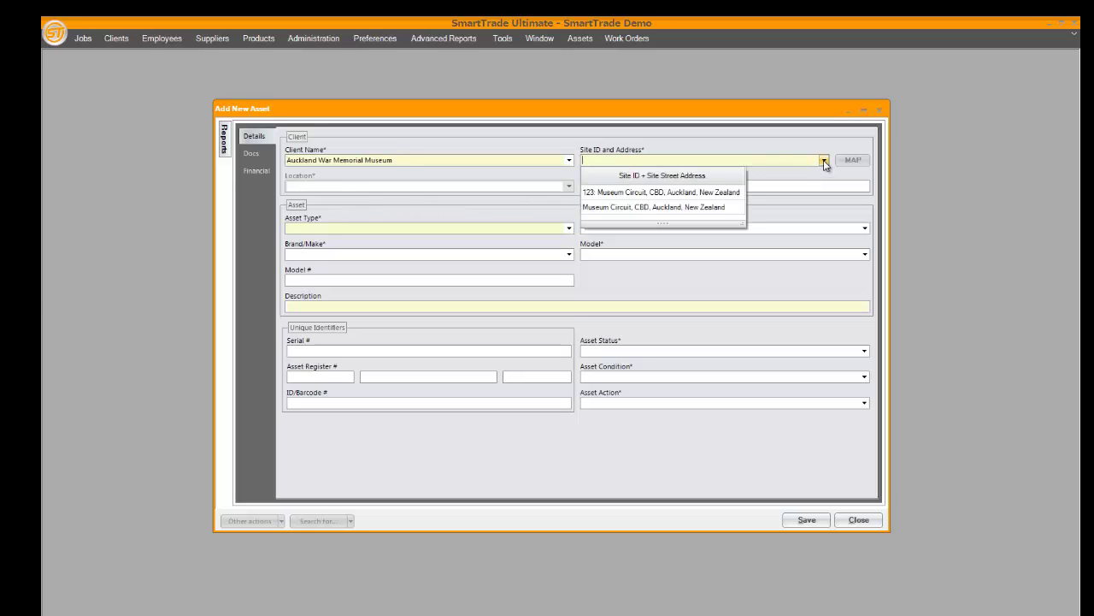
left_click(694, 207)
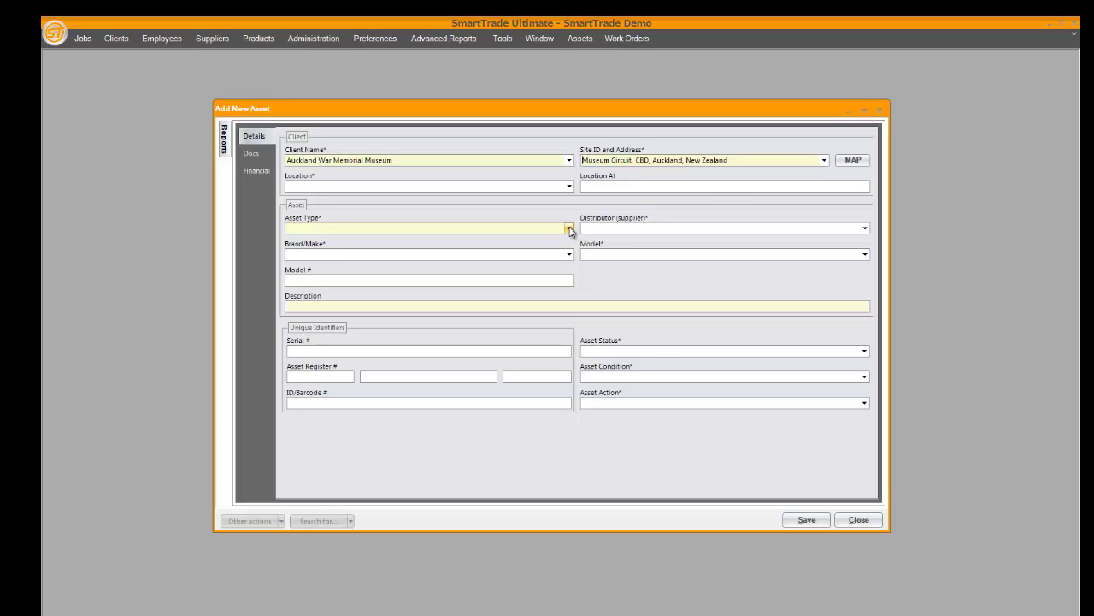
Set the new asset's type to Extinguisher
right_click(422, 227)
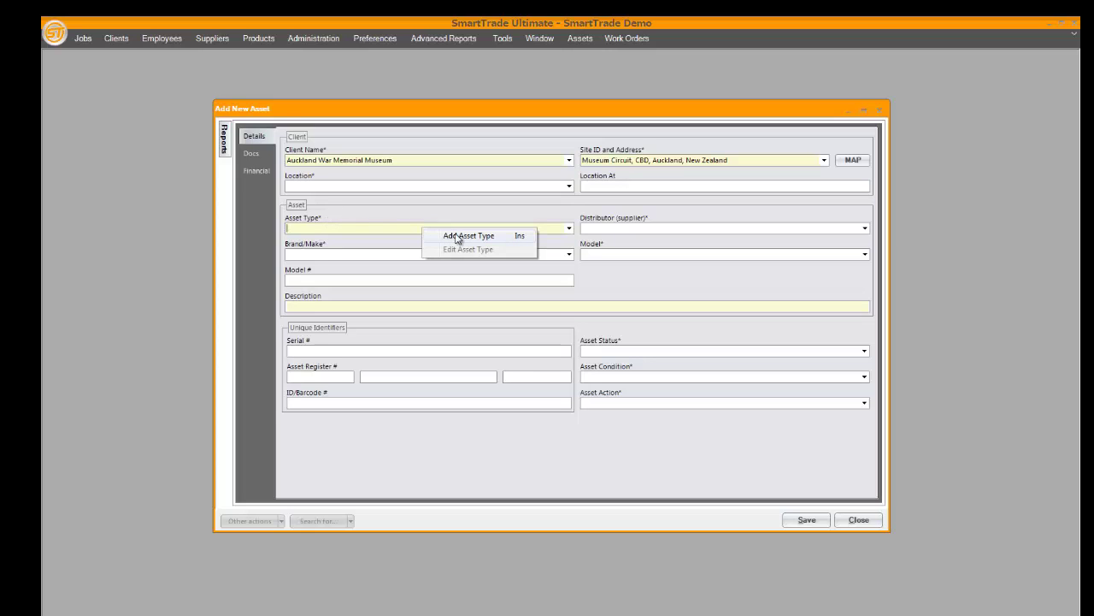
left_click(569, 228)
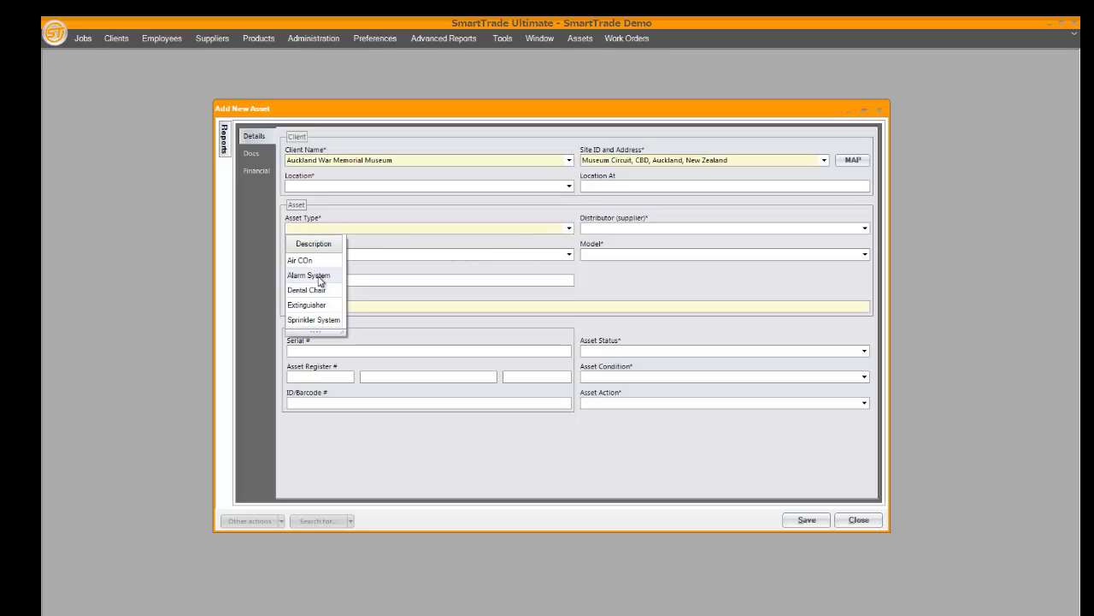
left_click(316, 305)
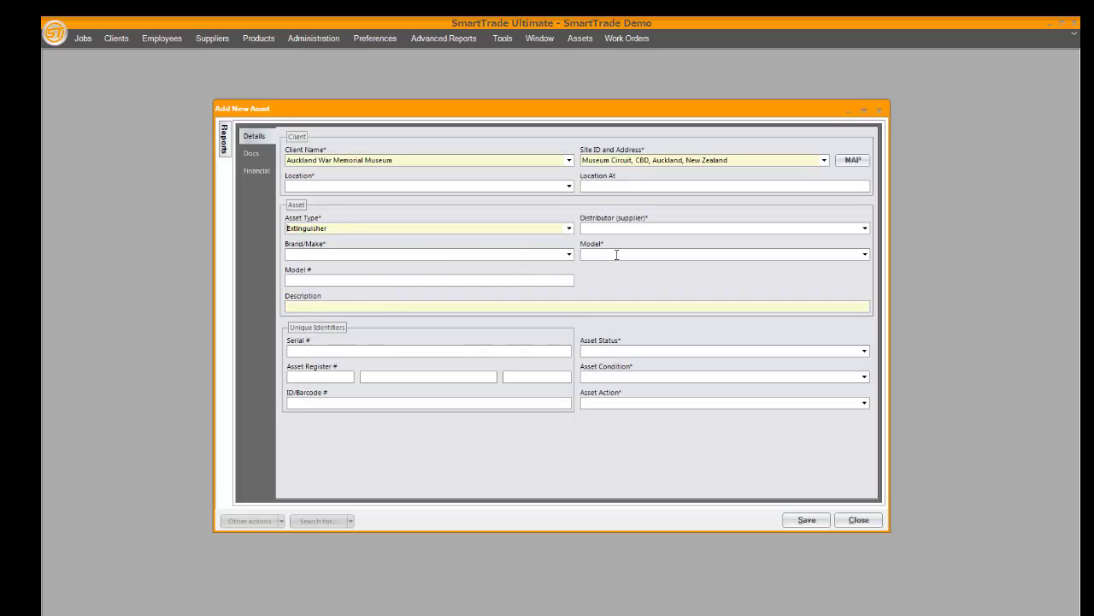
Give the asset the description 'Co2 Extinguisher' and set its condition to New
left_click(348, 306)
type("Co")
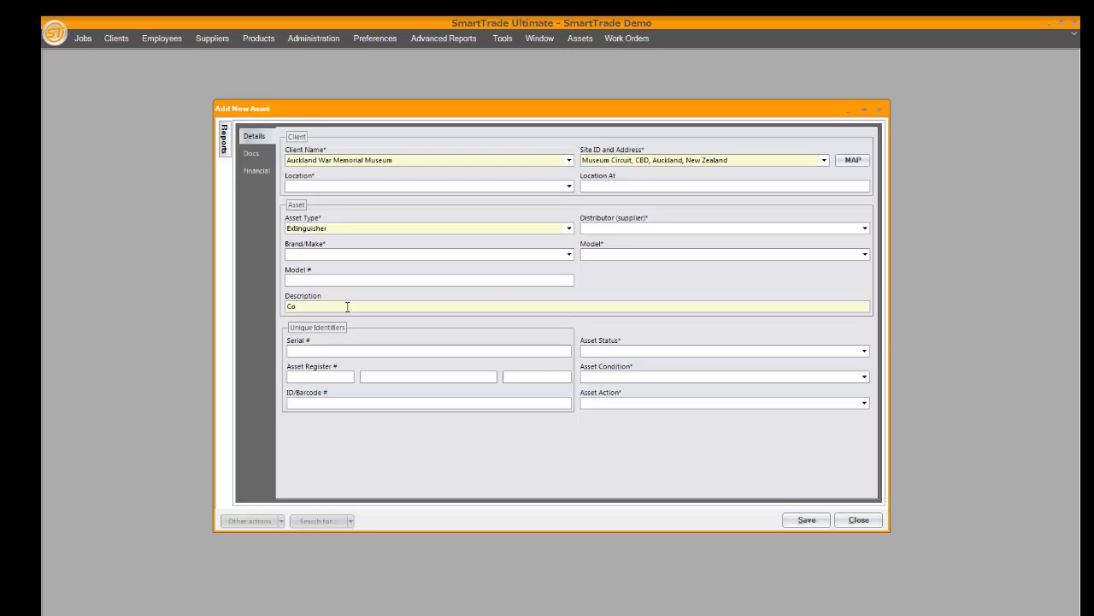
type("2 Ex")
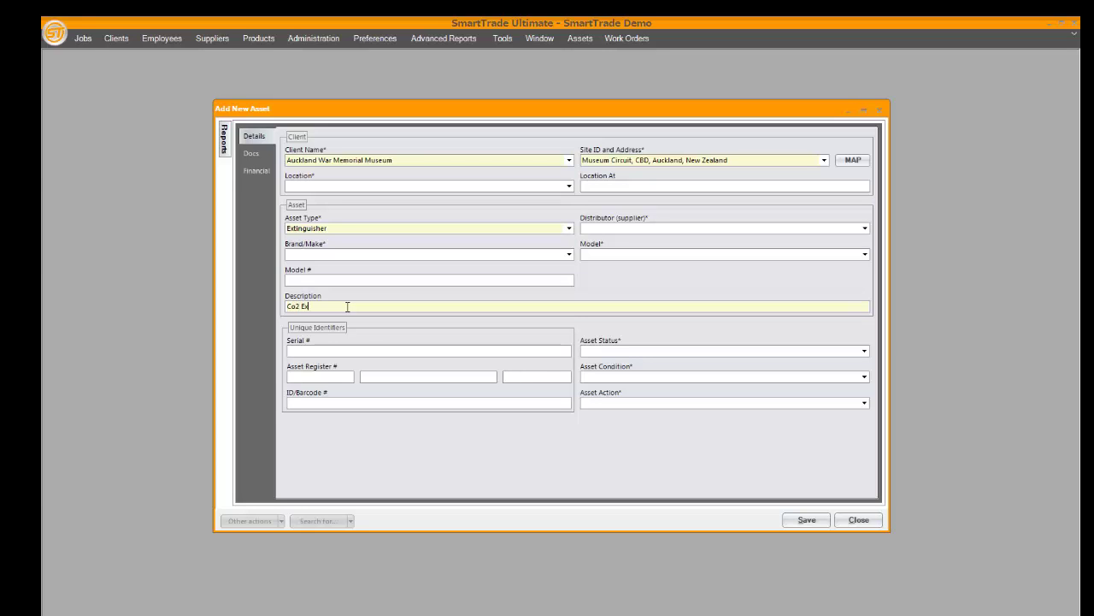
type("tinguisher")
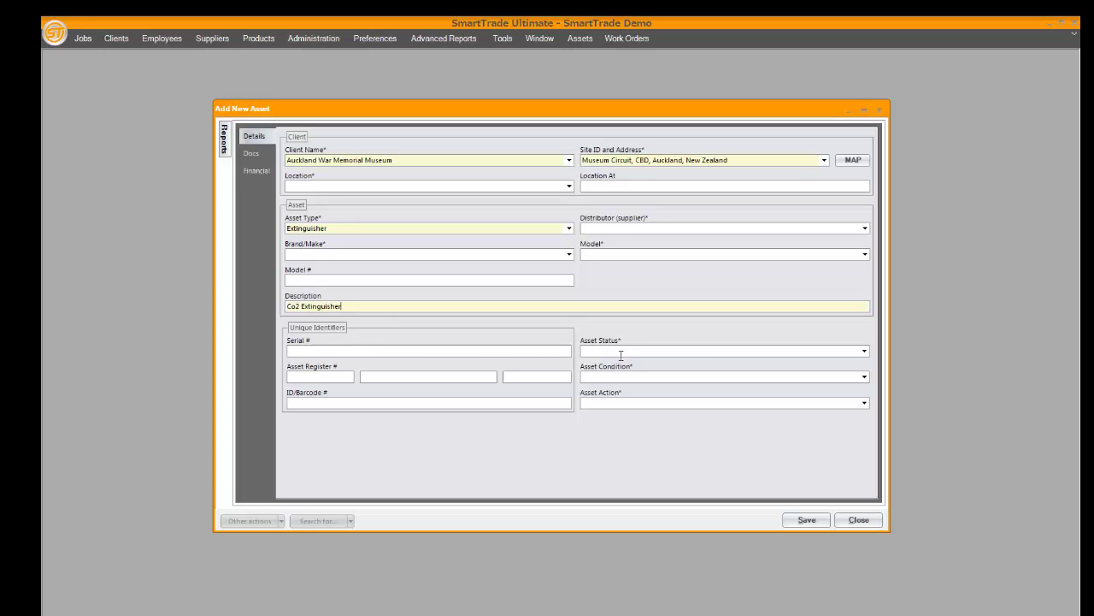
left_click(865, 351)
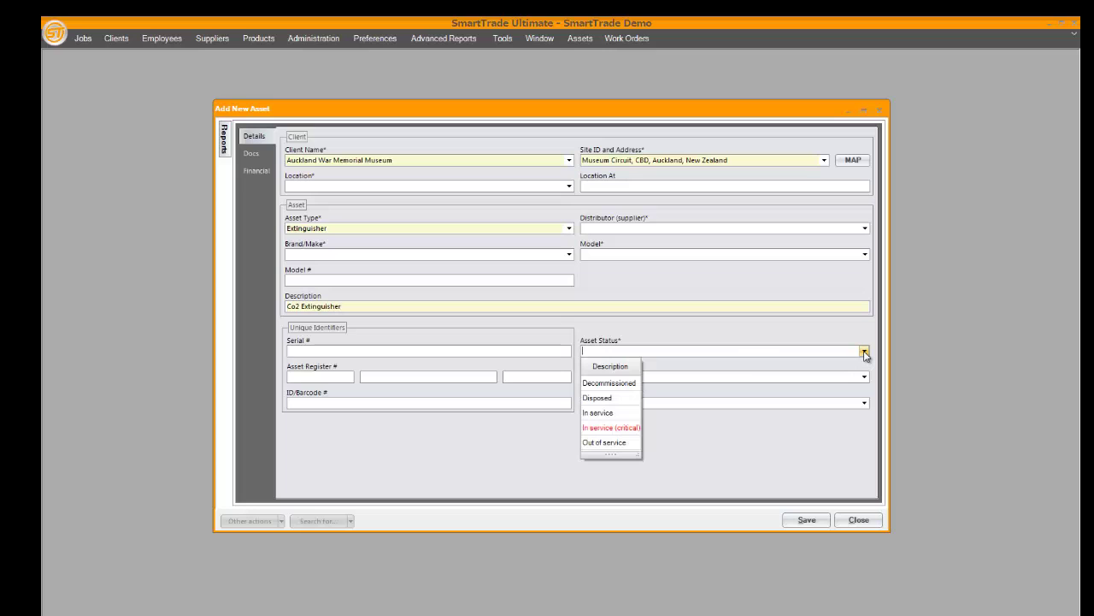
left_click(865, 352)
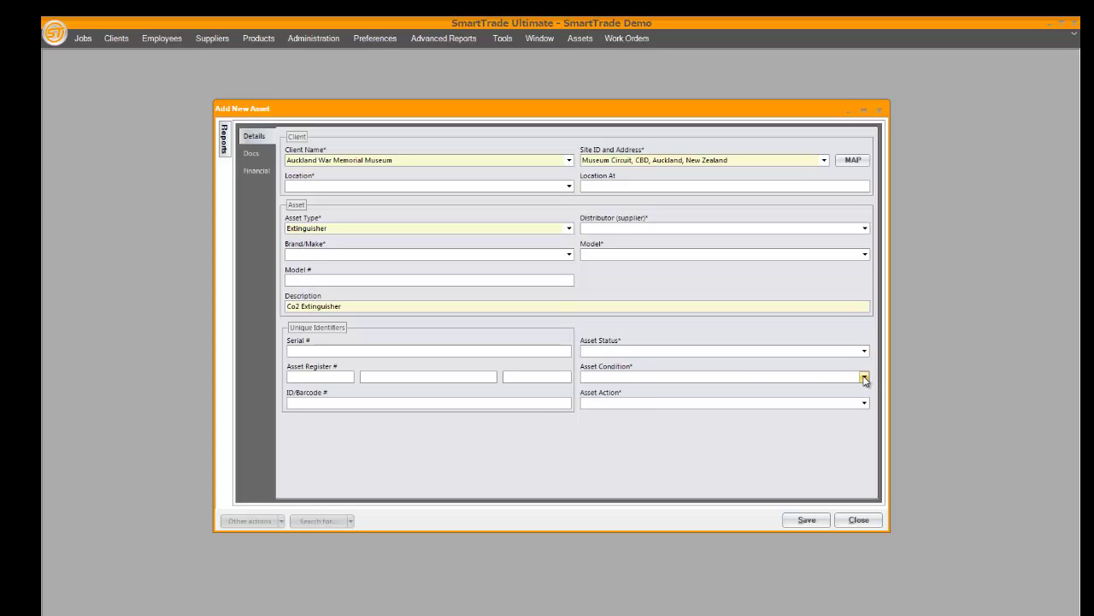
left_click(864, 377)
left_click(864, 377)
left_click(864, 403)
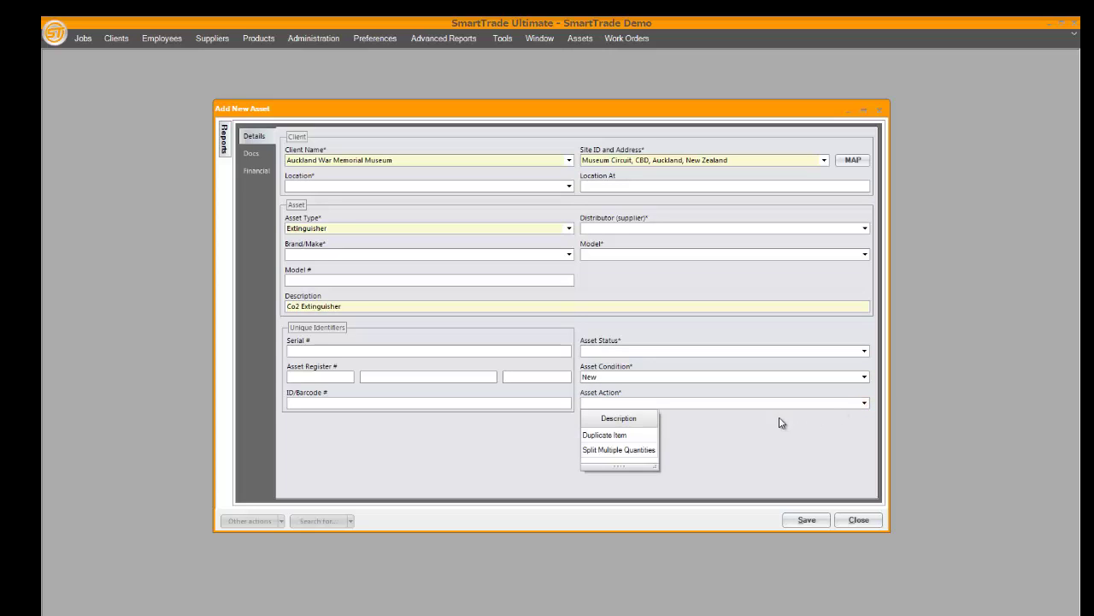
left_click(680, 444)
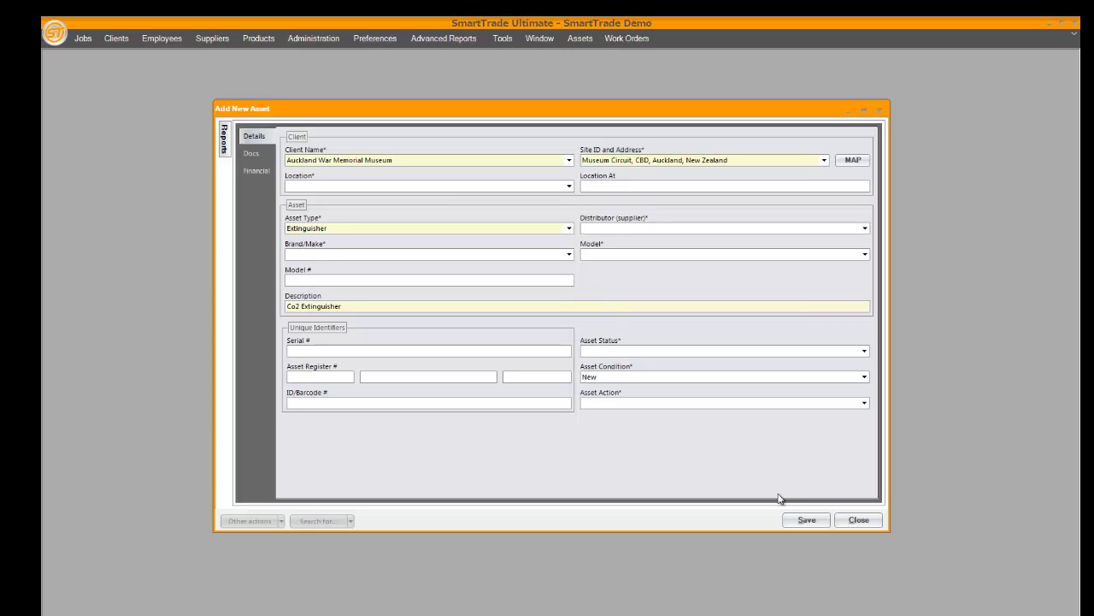
Save the Co2 Extinguisher asset, review its attachments and custom fields, then return to Details
left_click(804, 521)
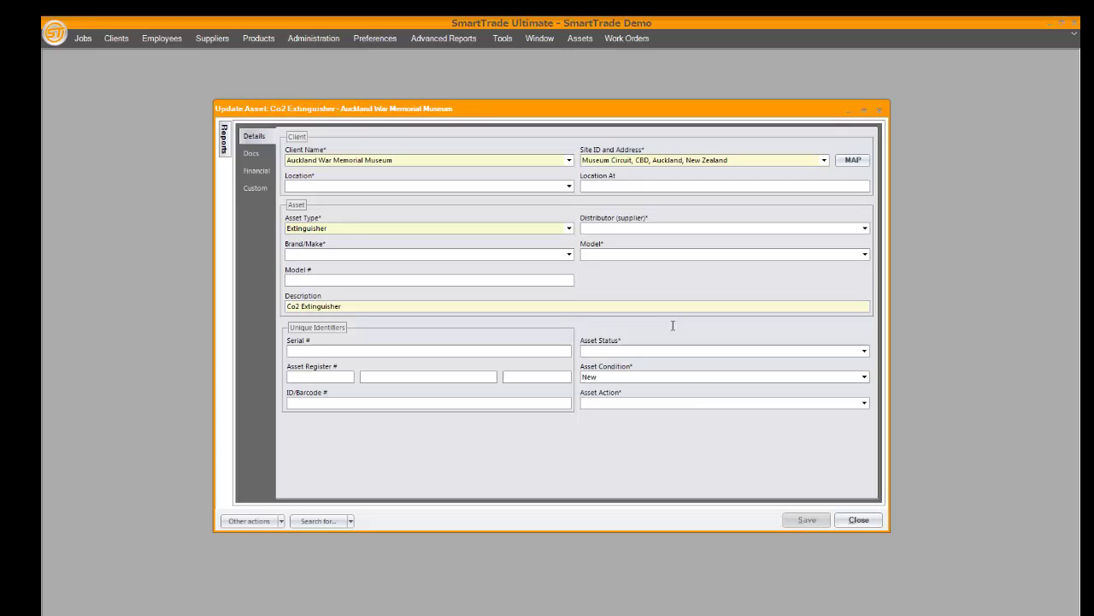
left_click(254, 154)
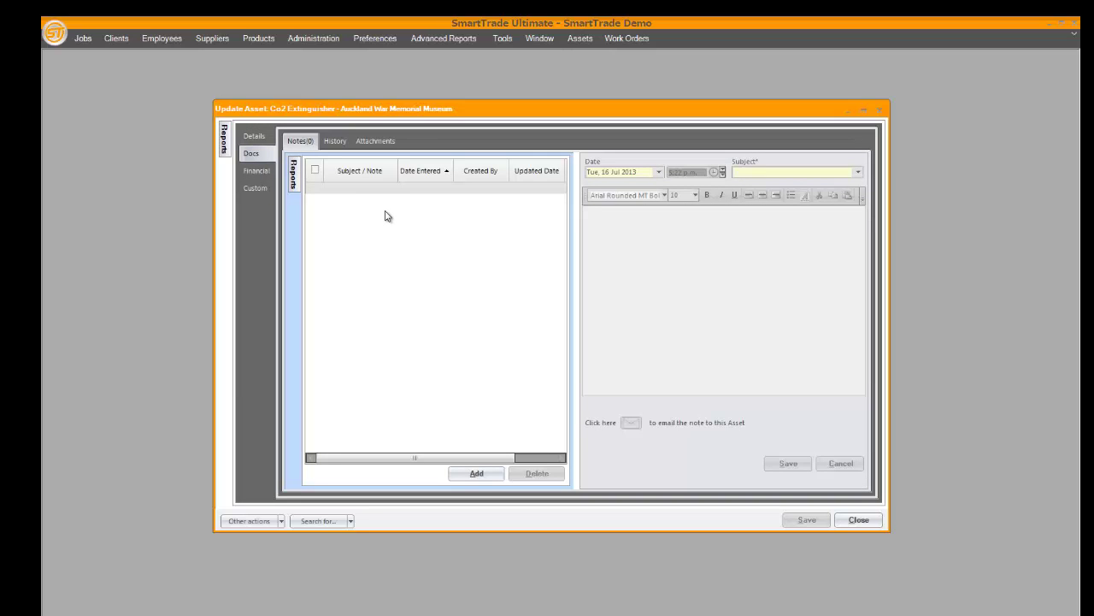
left_click(380, 142)
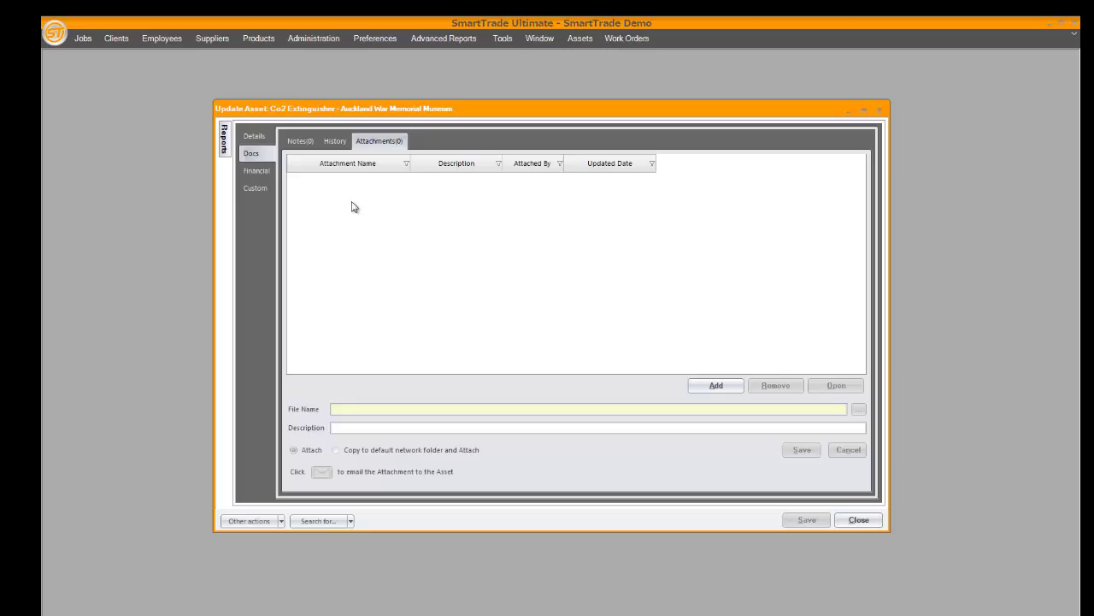
left_click(255, 188)
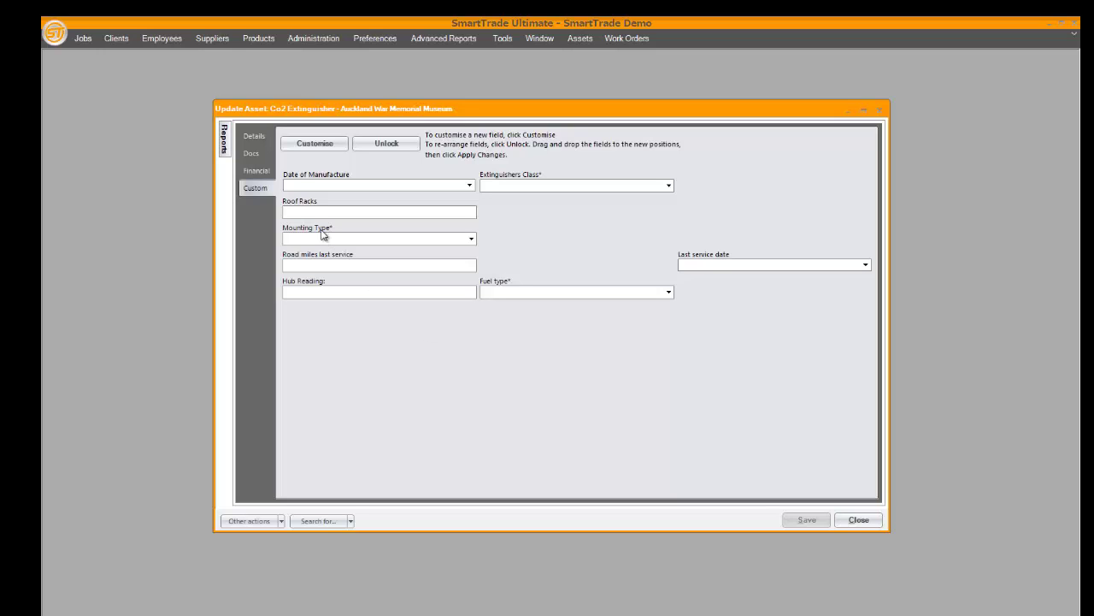
left_click(254, 137)
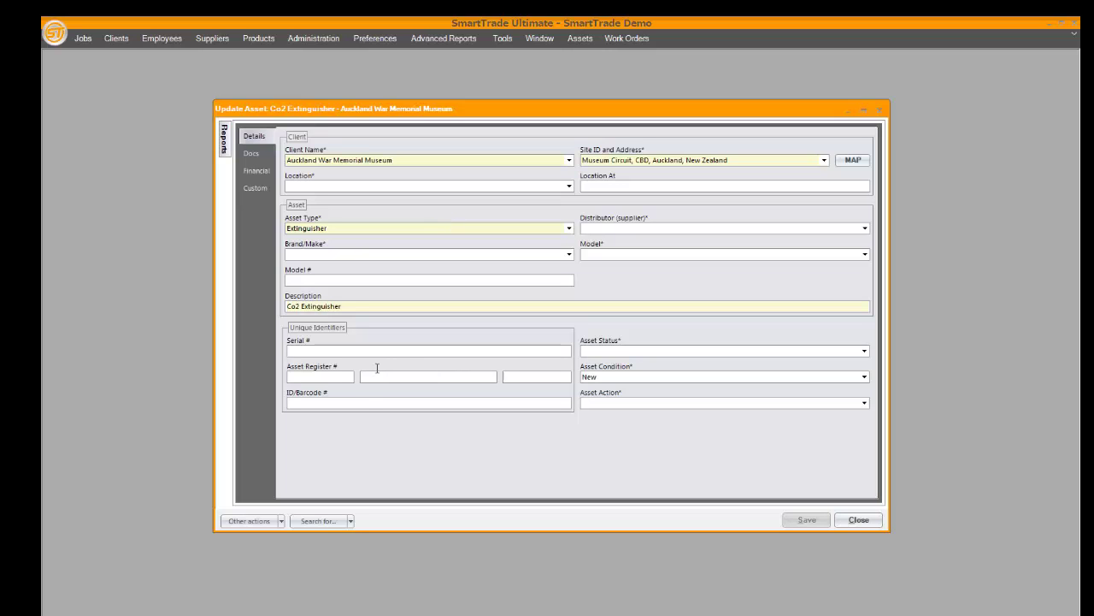
Create a current job from the extinguisher asset
left_click(281, 520)
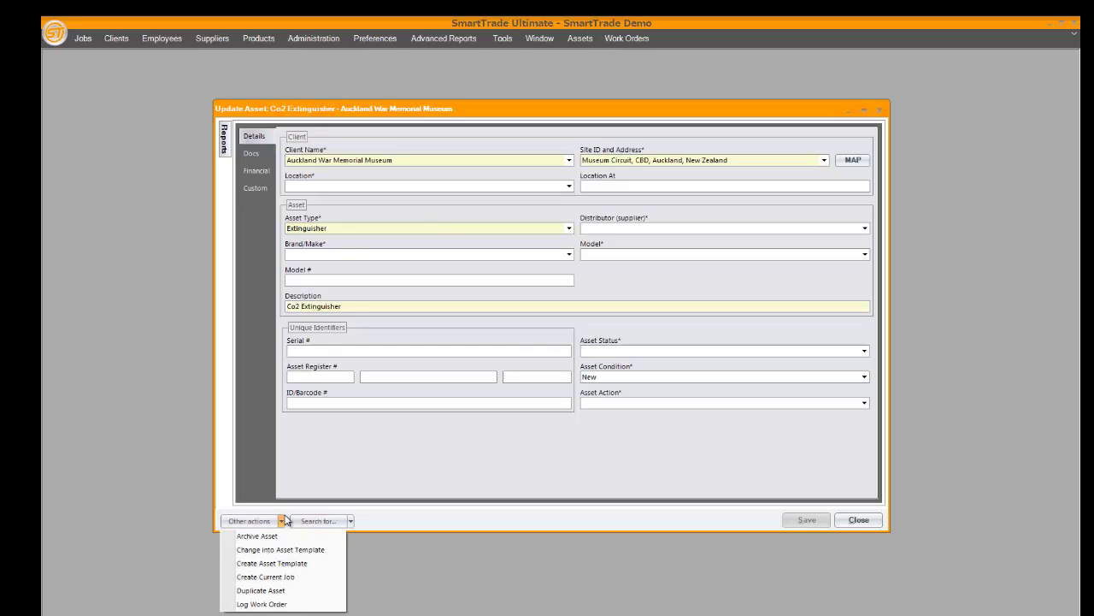
left_click(279, 576)
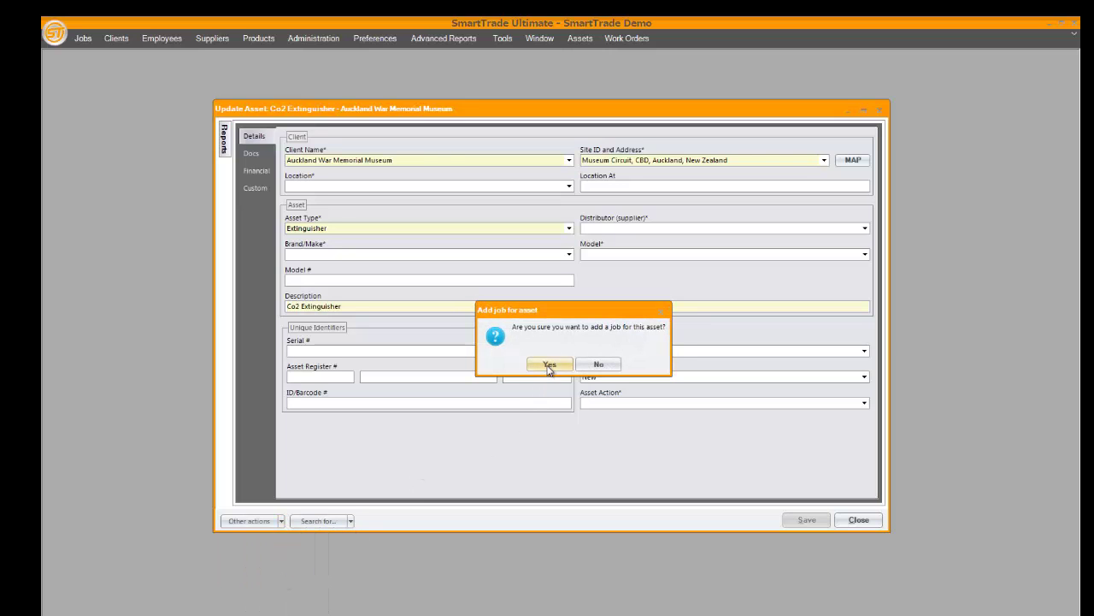
left_click(550, 363)
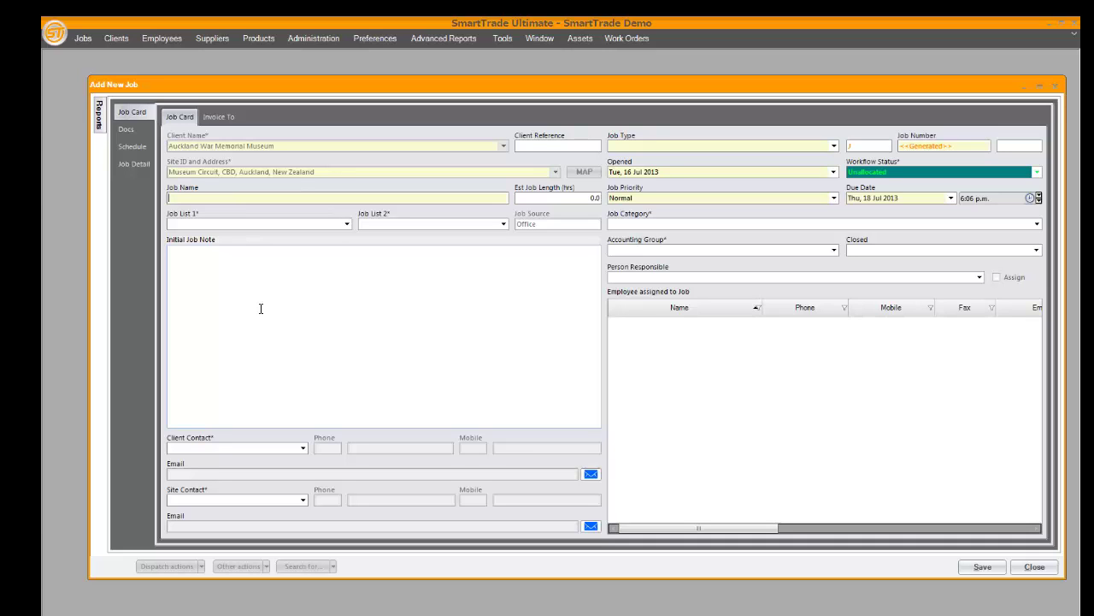
Name the job '3 Month Extinguisher maintenance', set type Charge Up, and timestamp the initial note
type("3 Month Extinguis")
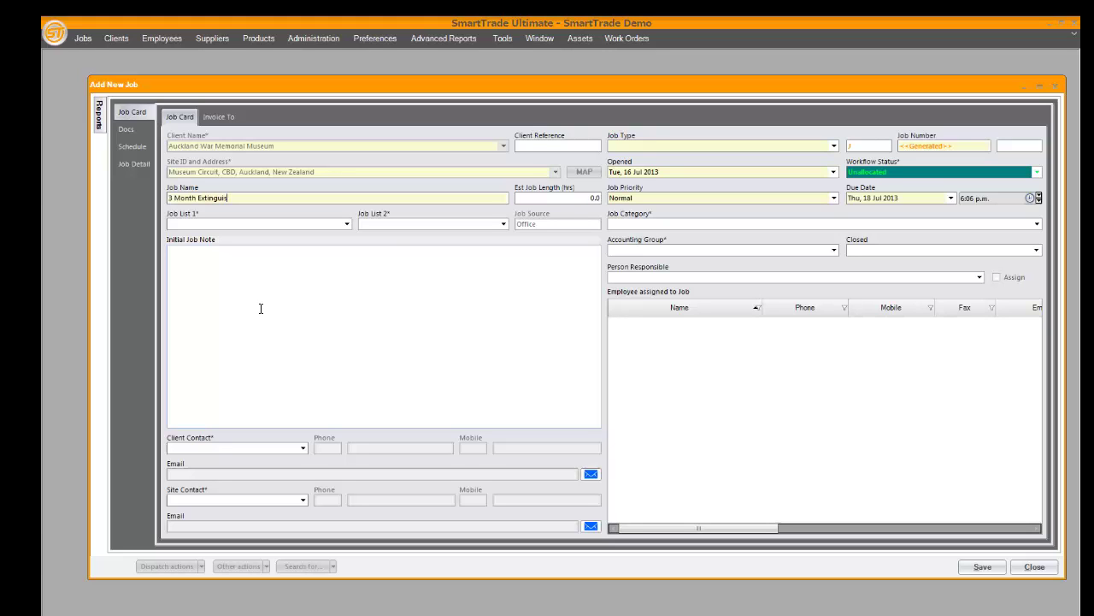
type("her mai")
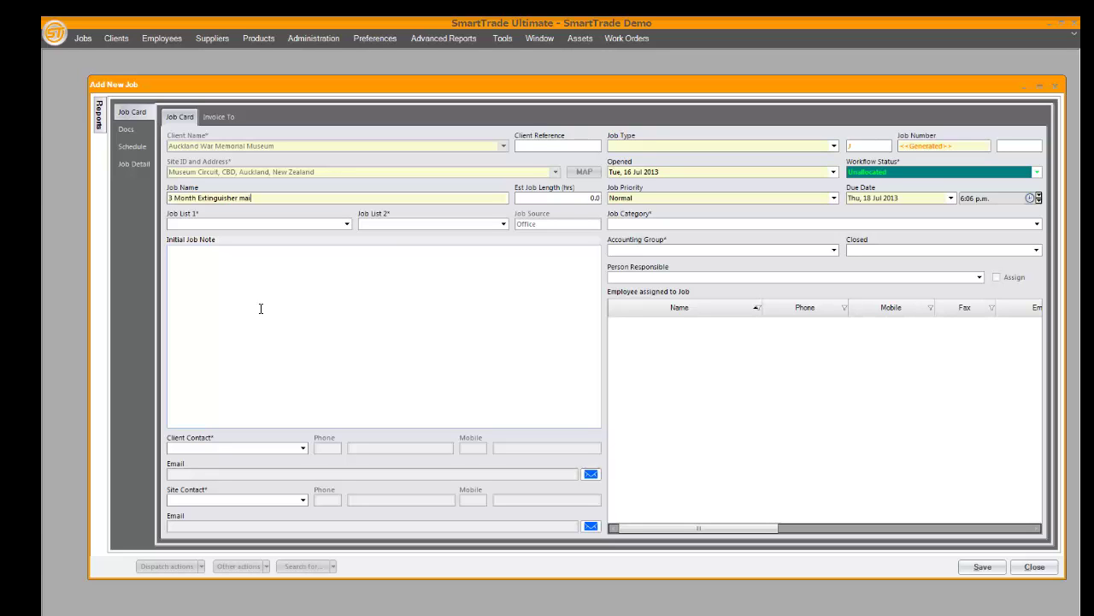
type("ntenance")
left_click(834, 146)
left_click(627, 192)
left_click(348, 286)
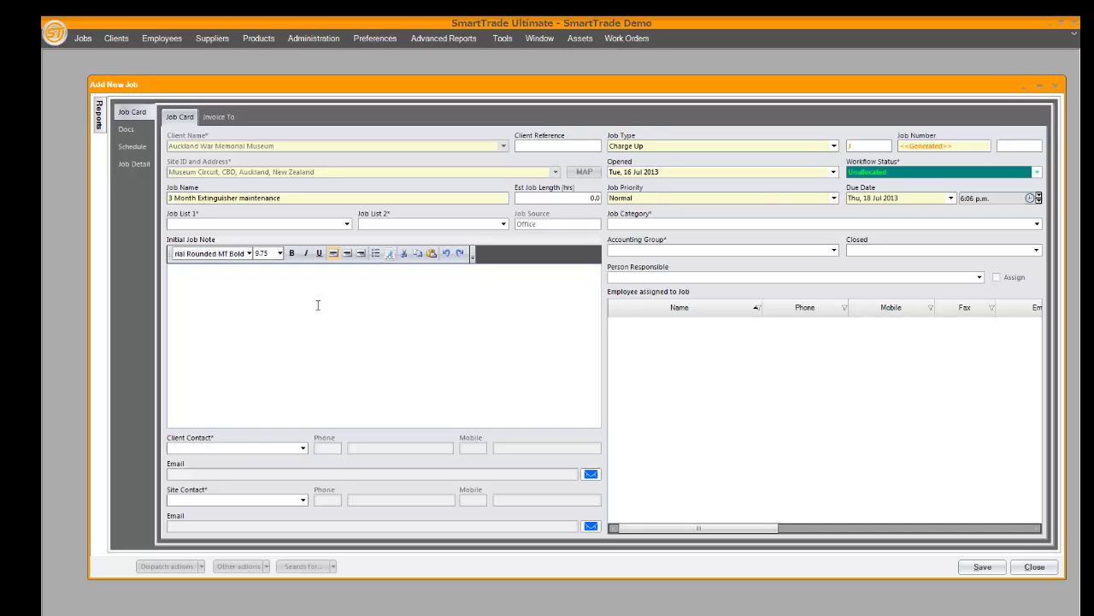
key("F5")
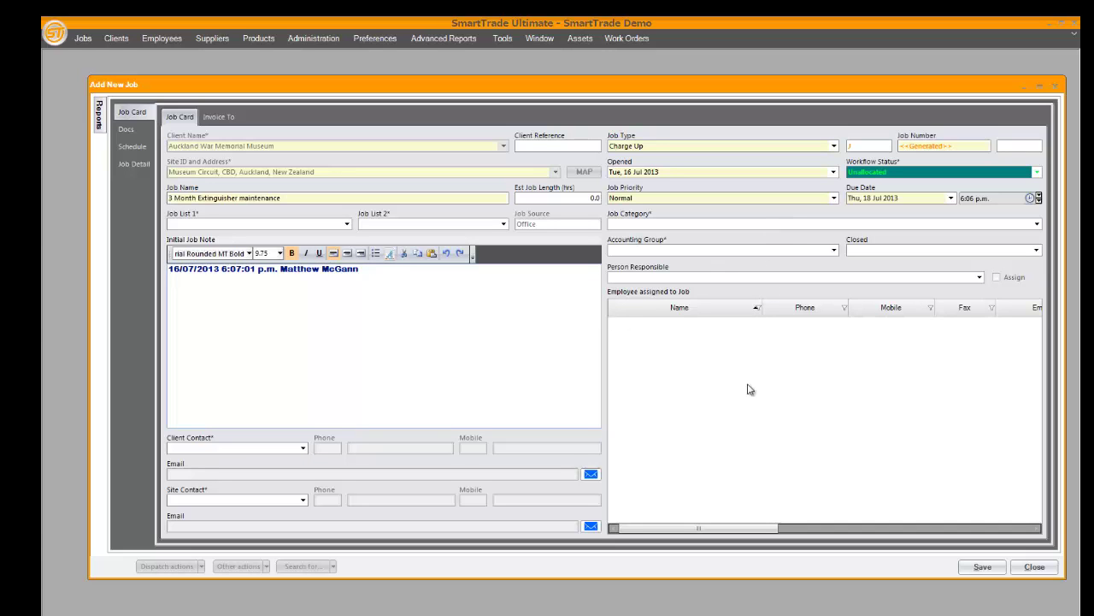
Save the job as J005683 and bring up the Duplicate Job dialog for a template
left_click(983, 566)
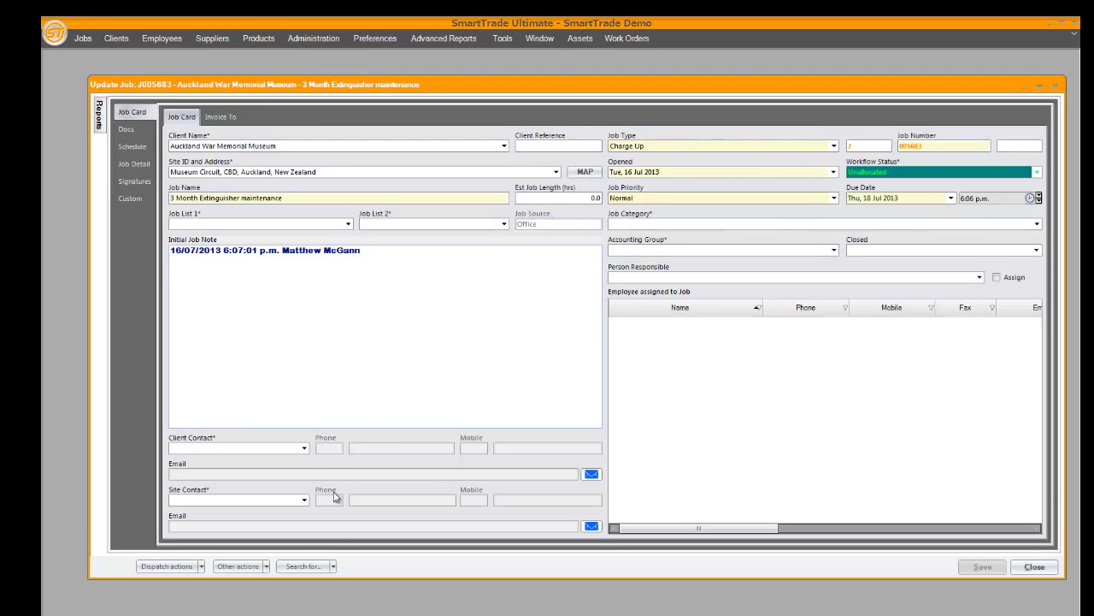
left_click(333, 566)
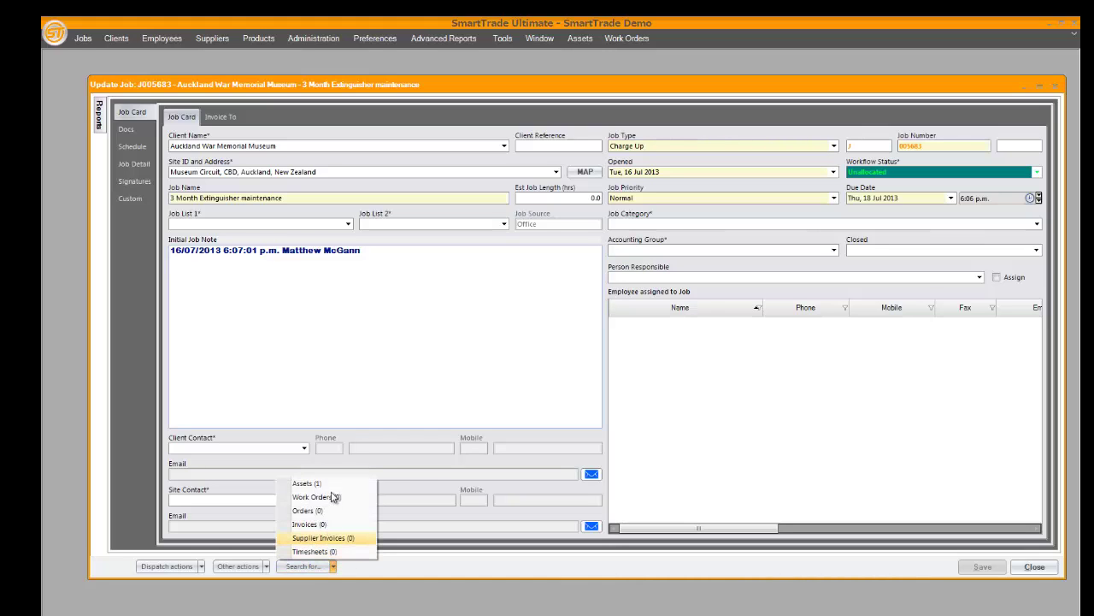
left_click(334, 384)
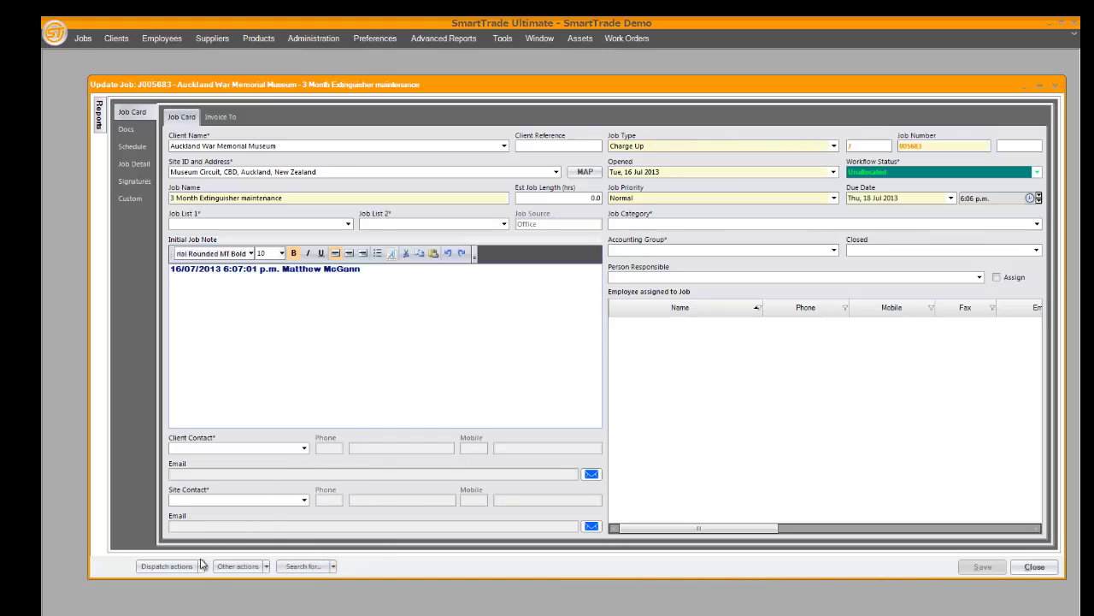
left_click(252, 569)
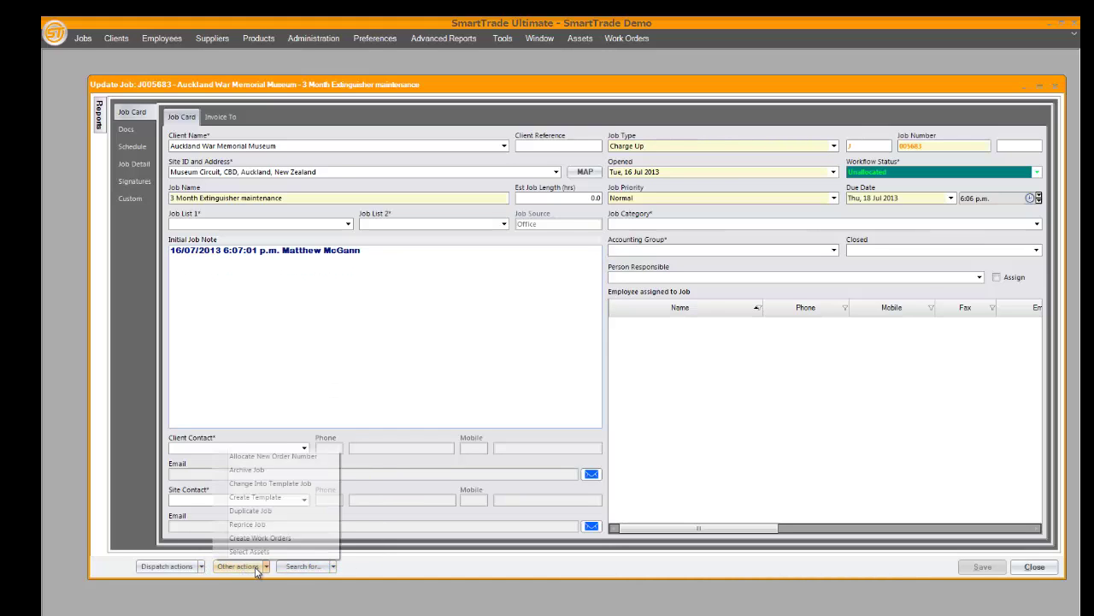
left_click(256, 510)
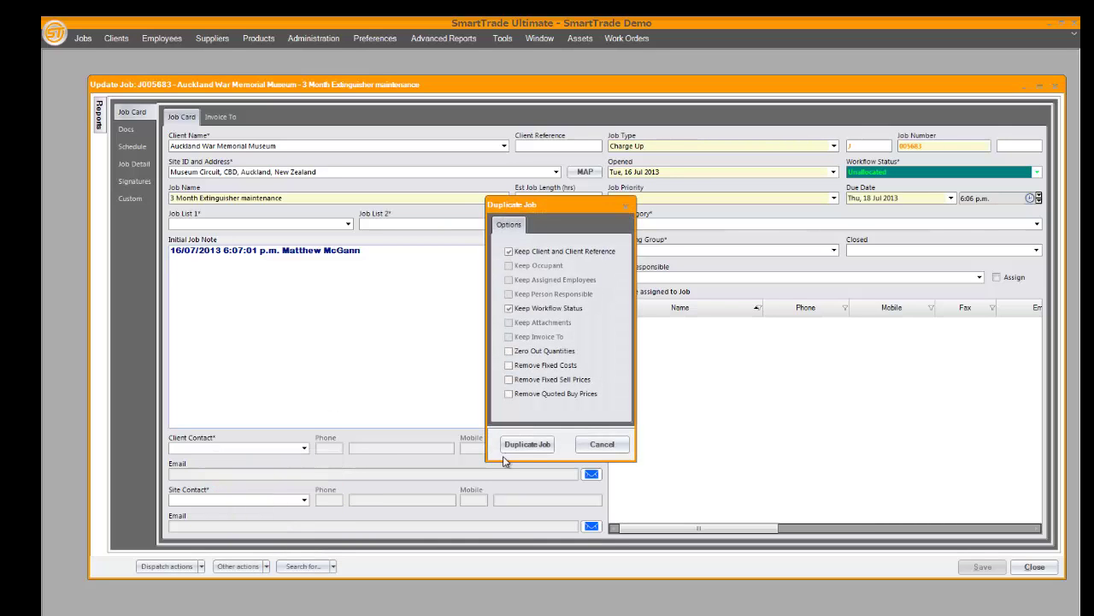
Duplicate into template job J005684 recurring monthly on day 16 of every 1 month
left_click(523, 444)
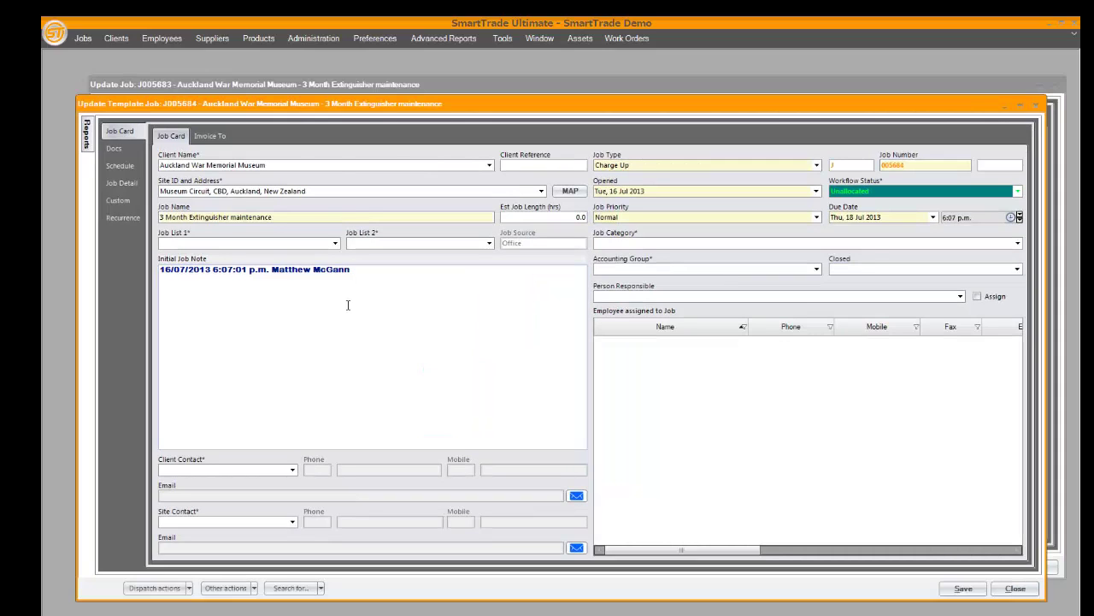
left_click(128, 217)
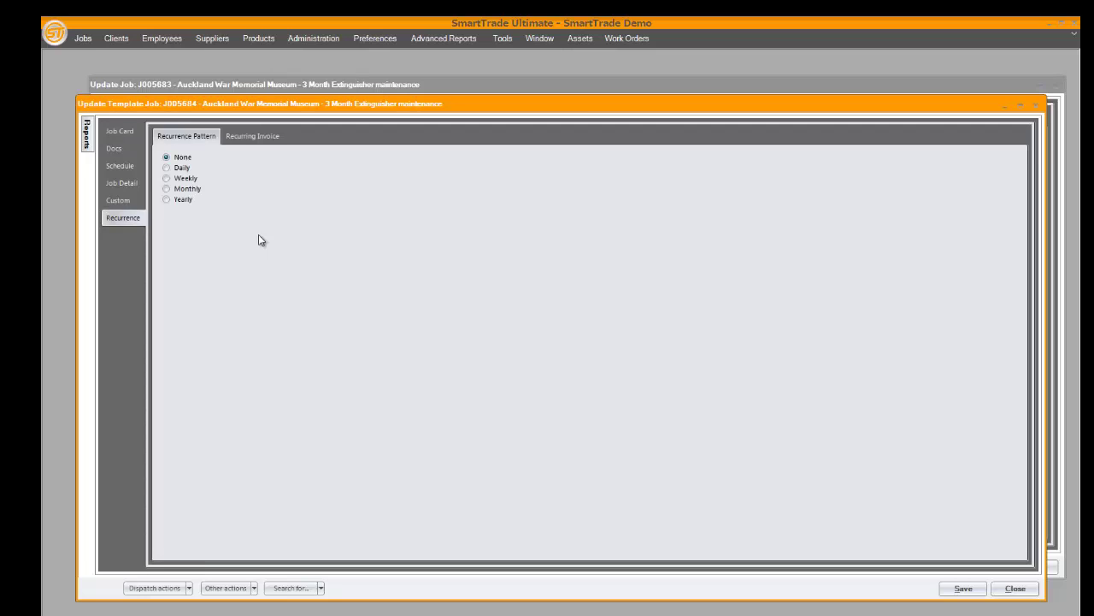
left_click(166, 166)
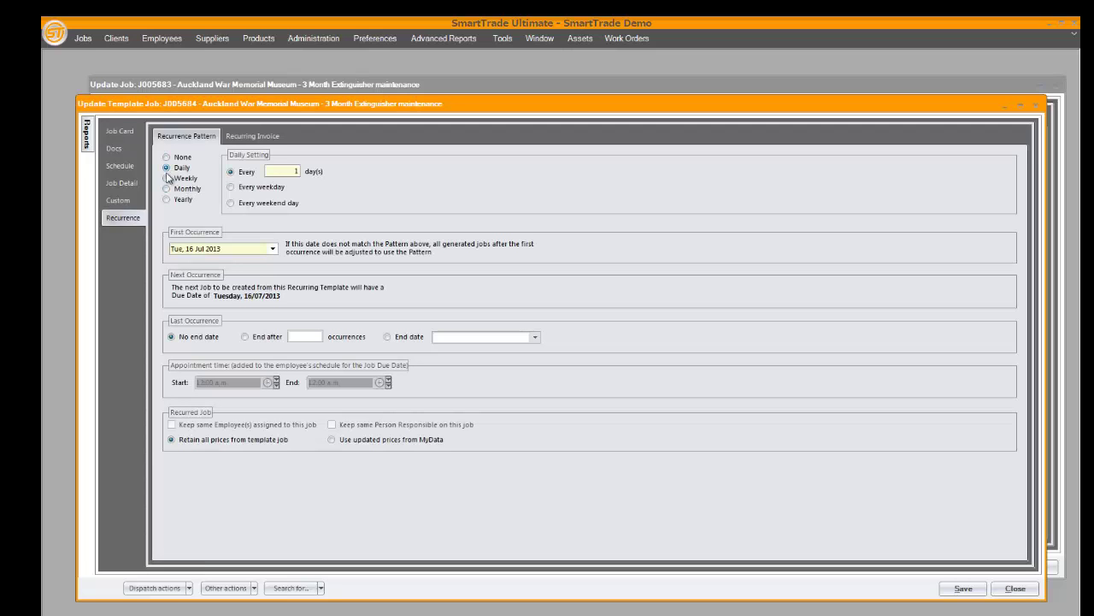
left_click(168, 178)
left_click(176, 189)
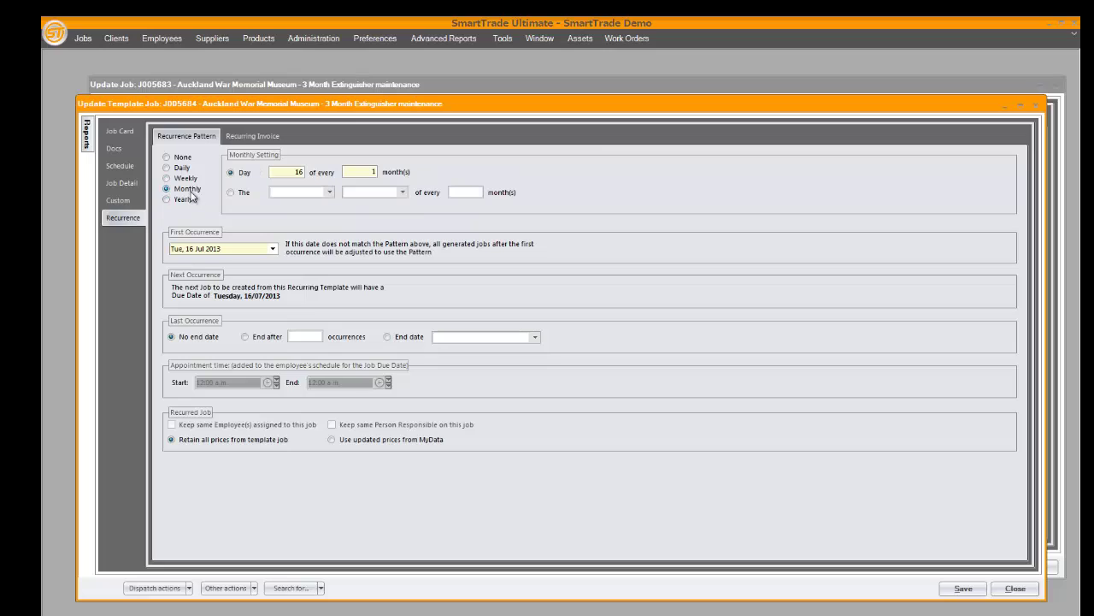